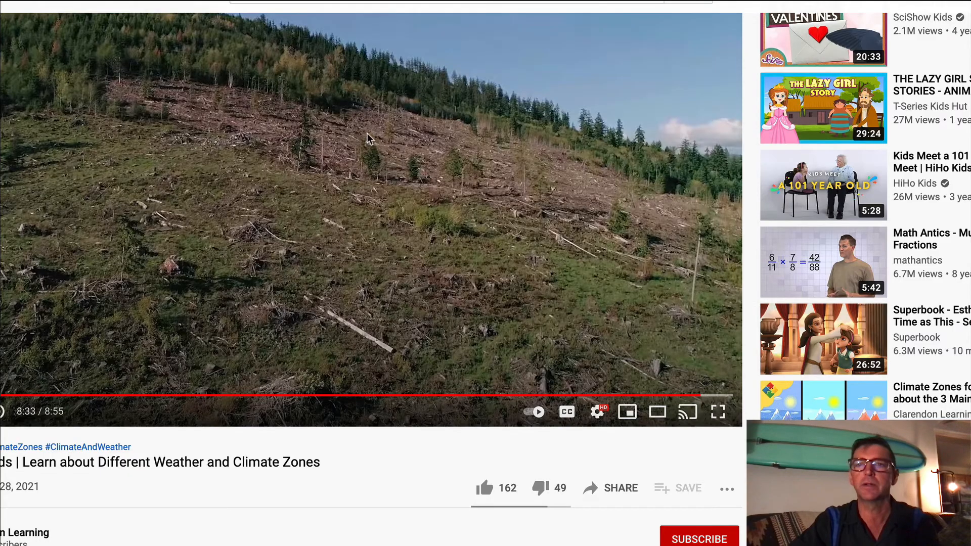
click(790, 1)
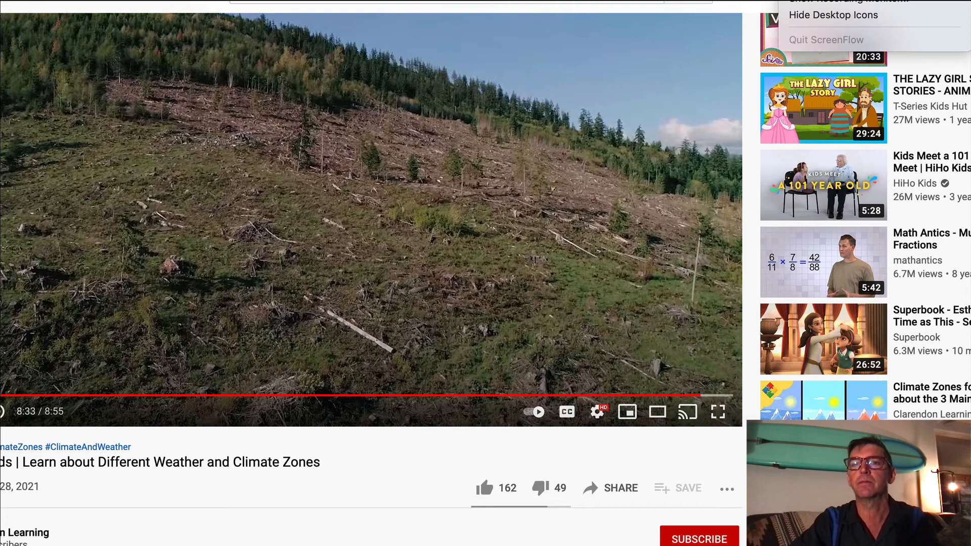
click(819, 1)
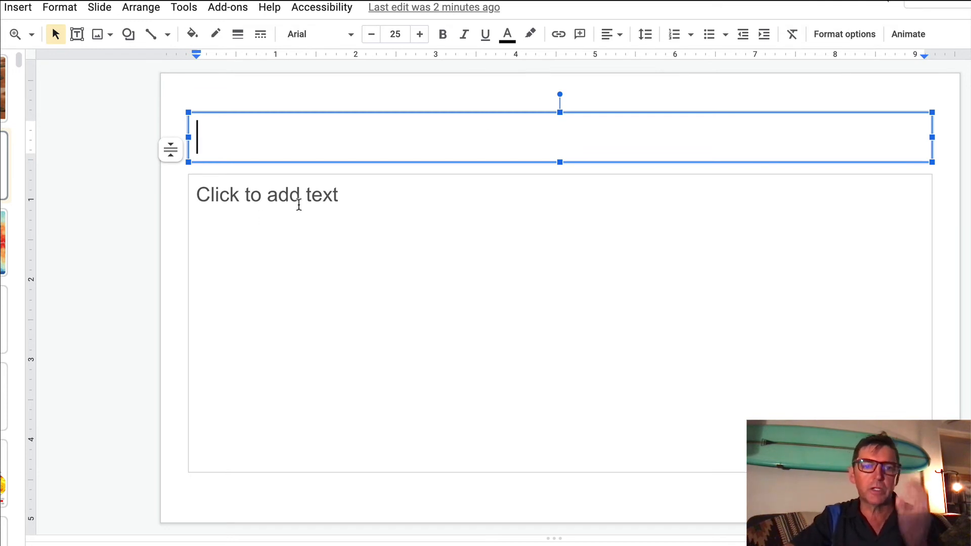
- Delete the empty body text placeholder from the slide, keeping the title placeholder
click(280, 202)
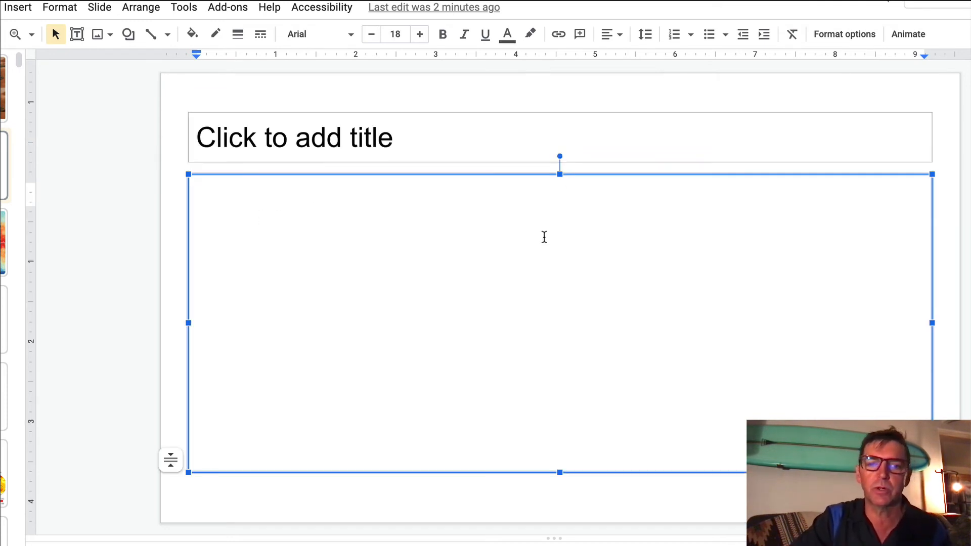
click(397, 175)
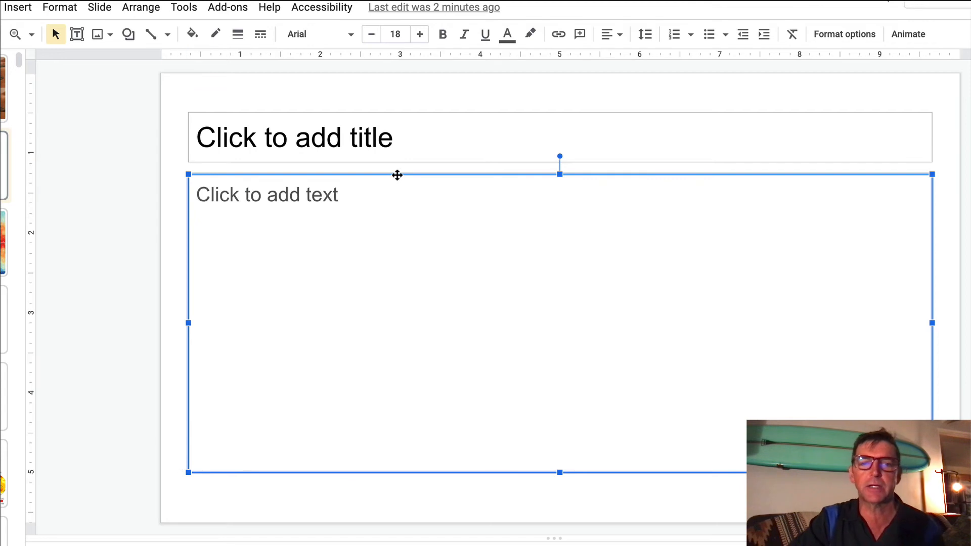
key(Delete)
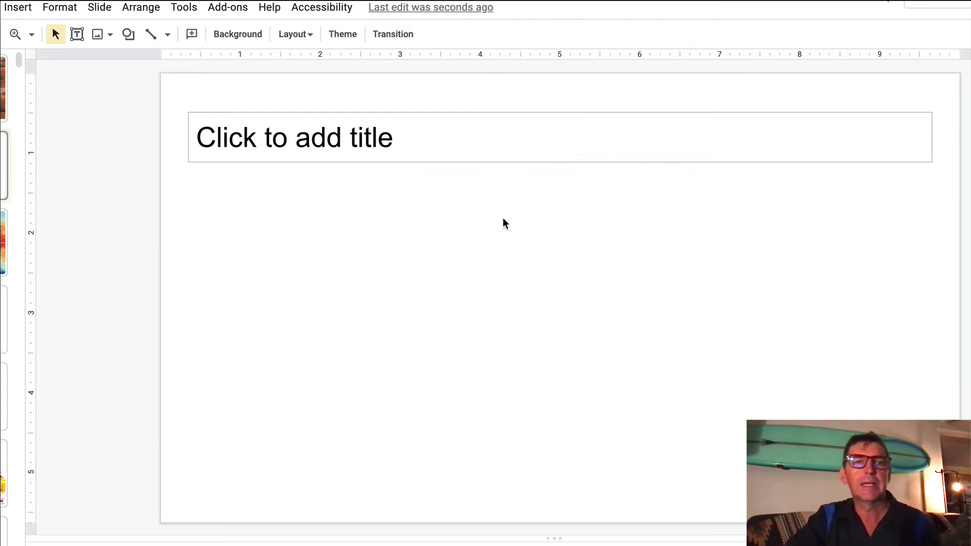
- Draw a large oval about 6.3 by 3.4 inches below the title and move it to the middle of the slide
click(128, 34)
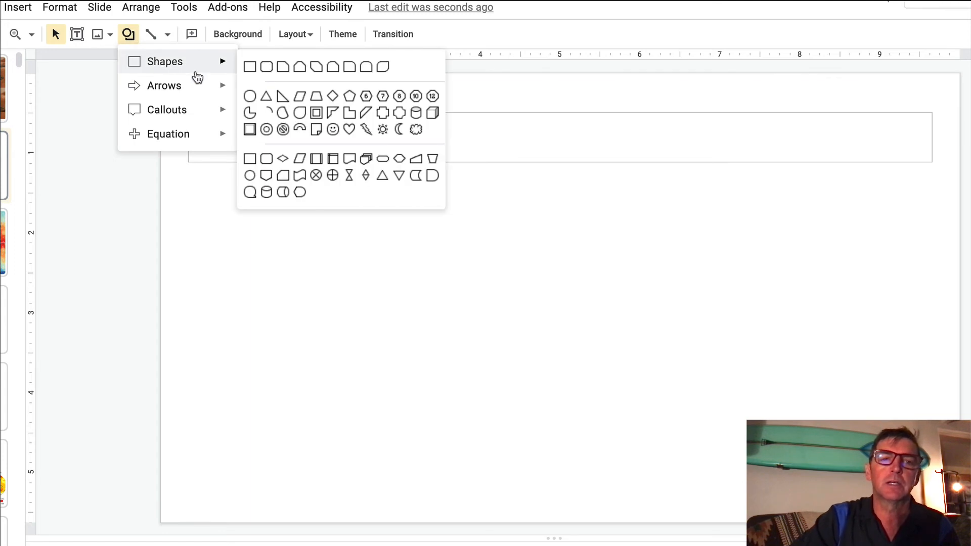
mouse_move(232, 61)
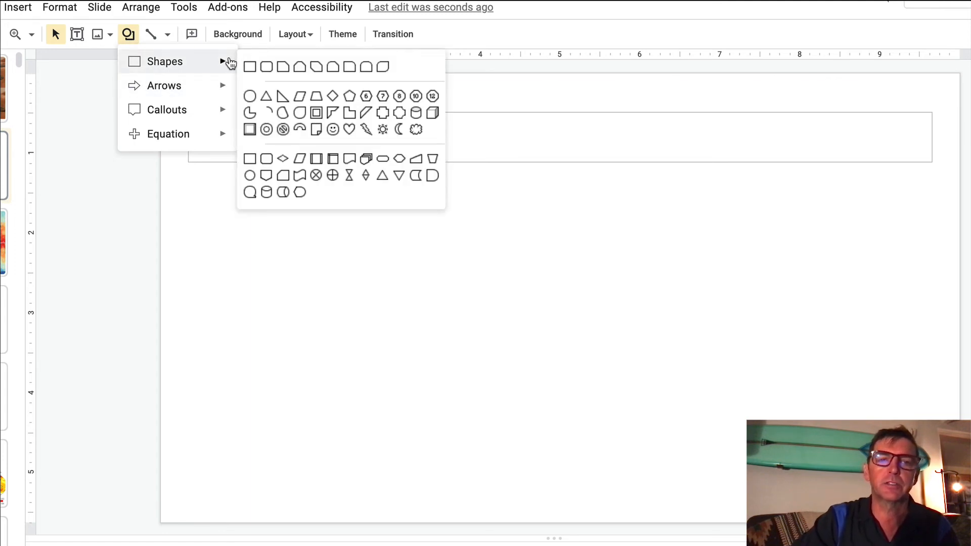
click(249, 95)
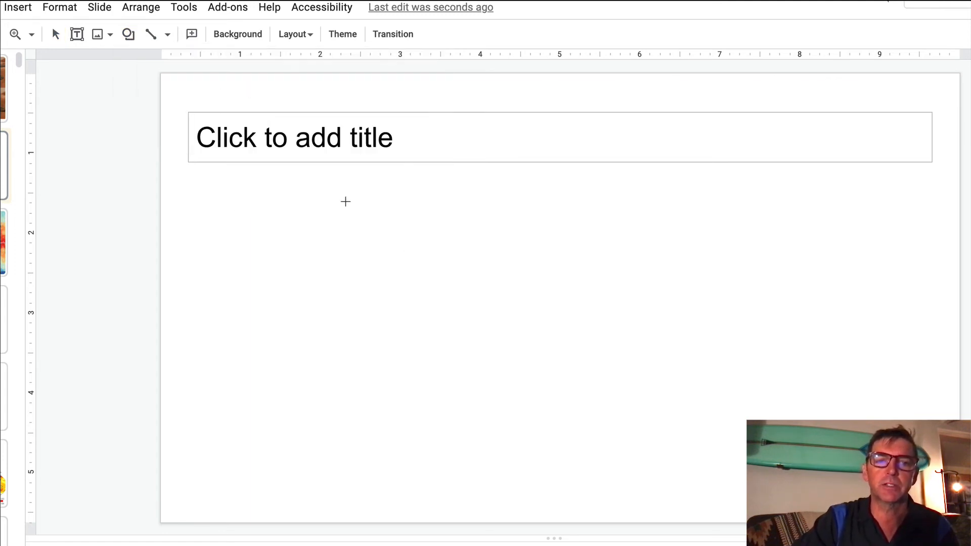
drag(376, 216, 884, 487)
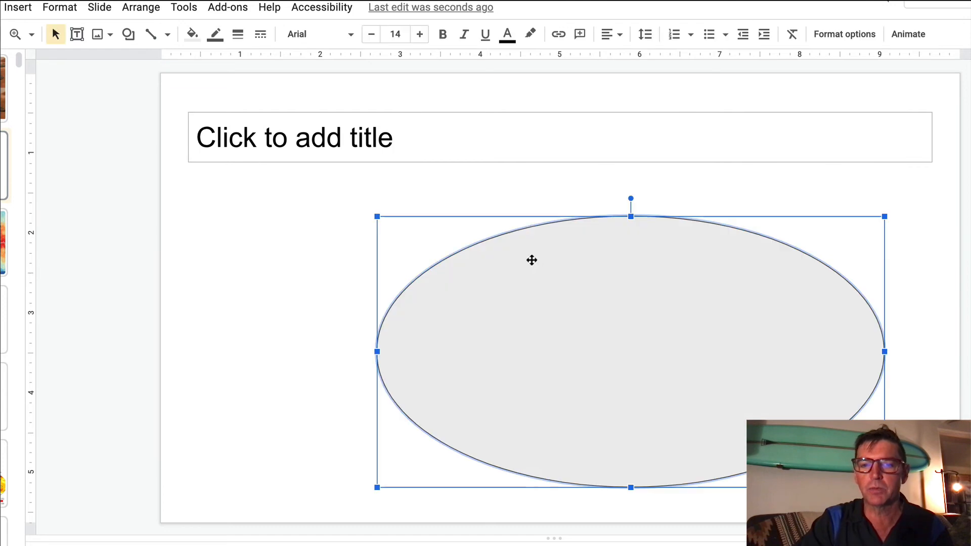
drag(561, 285, 481, 270)
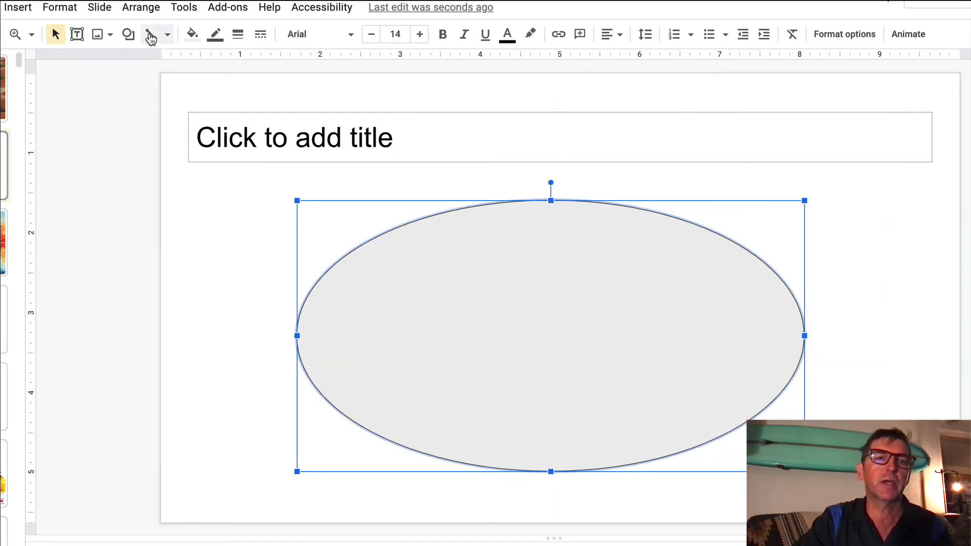
- Draw an arrow from the blank area at the oval's lower left into its left side and colour it red
click(168, 34)
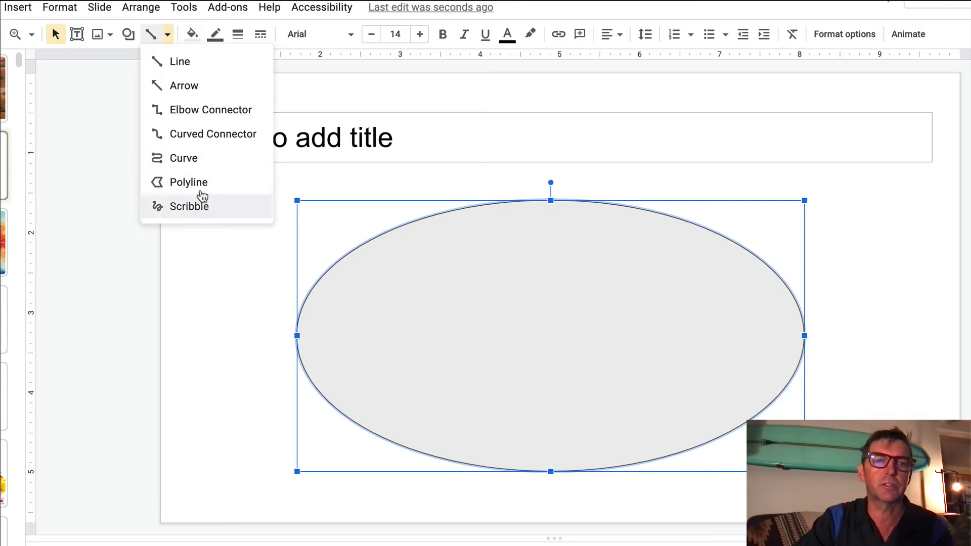
click(182, 85)
drag(201, 399, 346, 336)
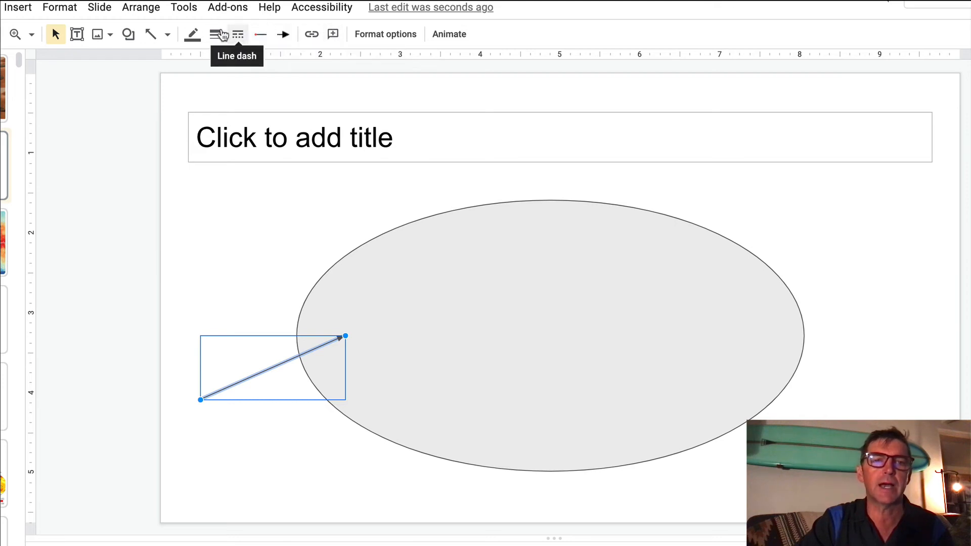
click(192, 35)
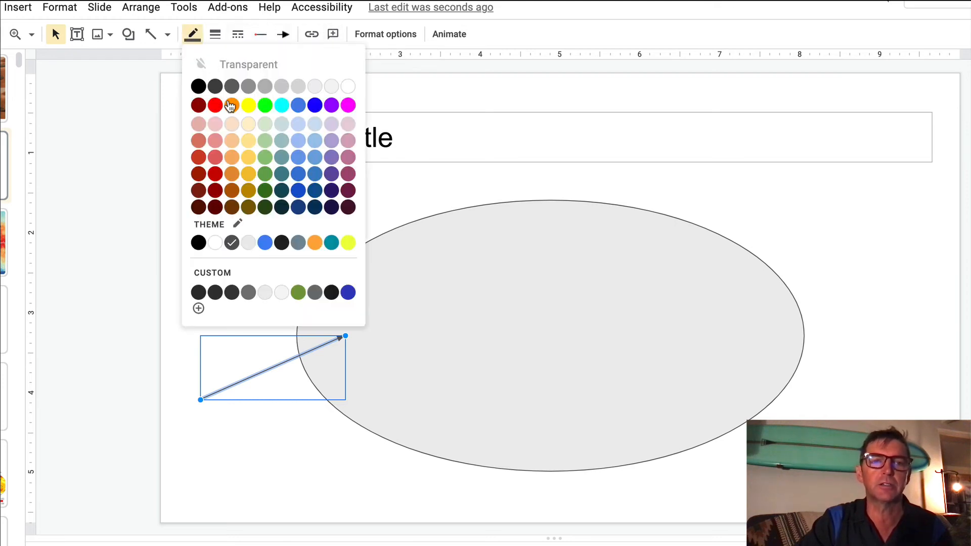
click(215, 105)
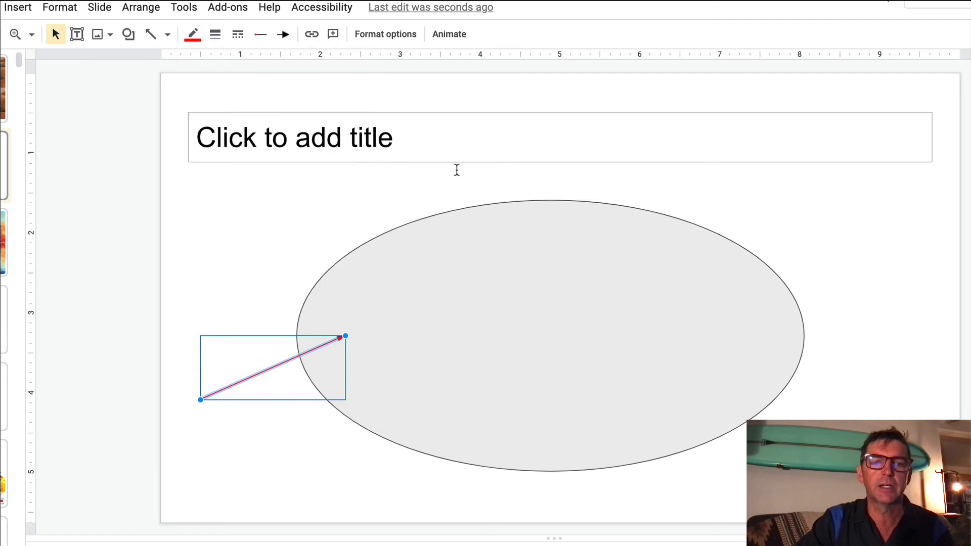
click(241, 296)
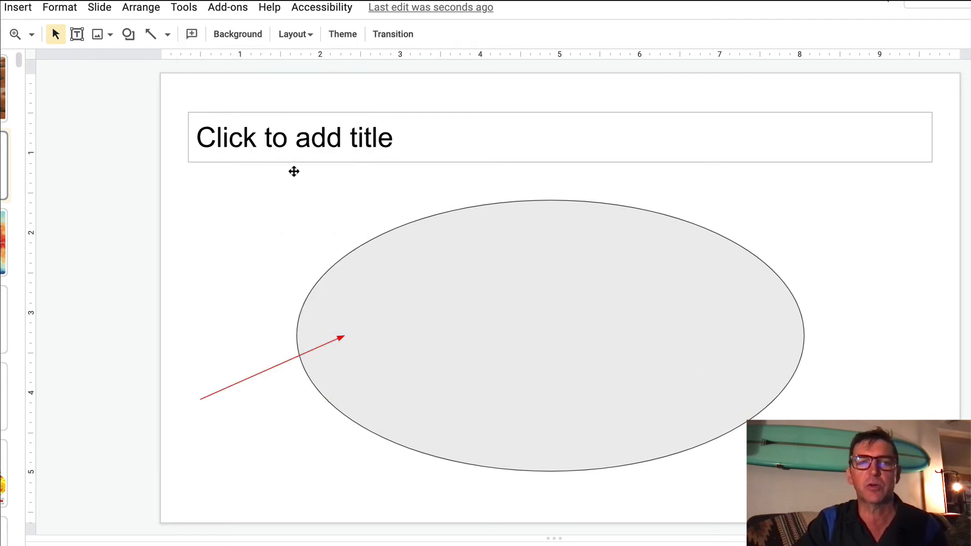
- Enter "Model of the Earth" as the slide title
click(351, 133)
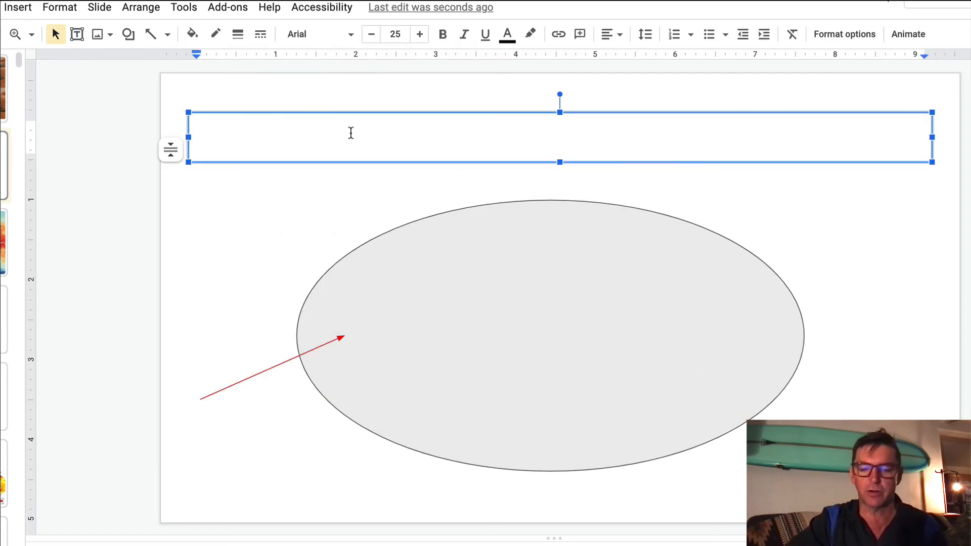
text(Model )
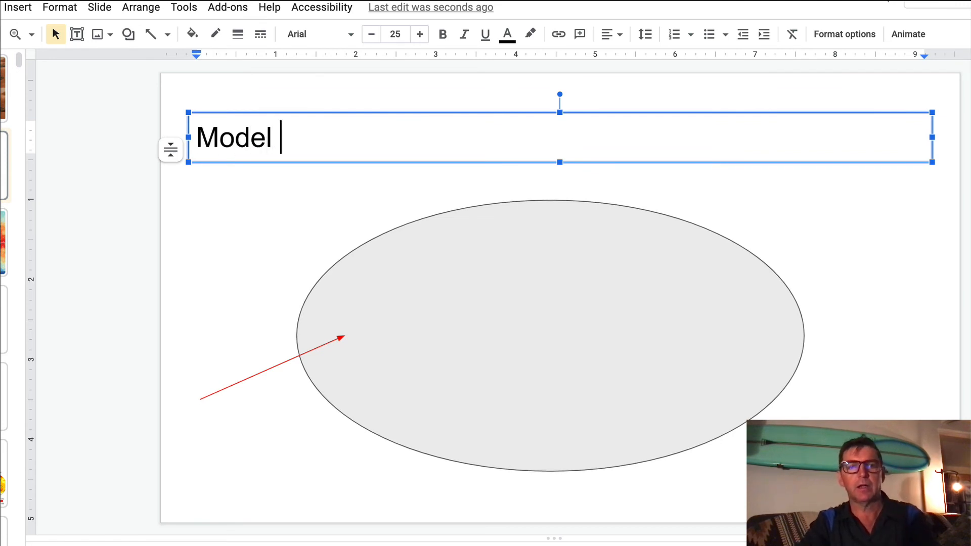
text(of the EArth)
key(BackSpace)
key(BackSpace)
key(BackSpace)
key(BackSpace)
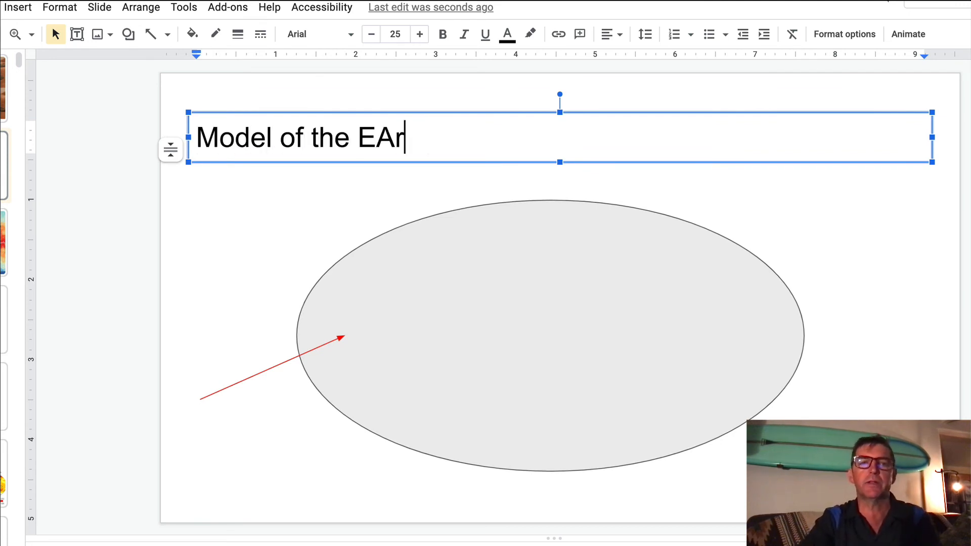
text(arth)
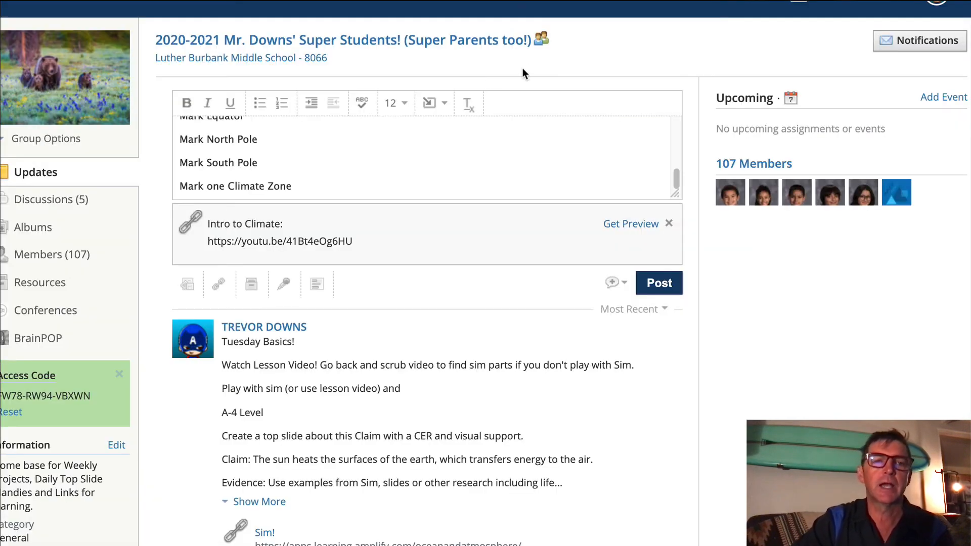
- Switch to the class group page and read through the drafted climate assignment from its title to the list of things to mark
scroll(386, 146, up, 10)
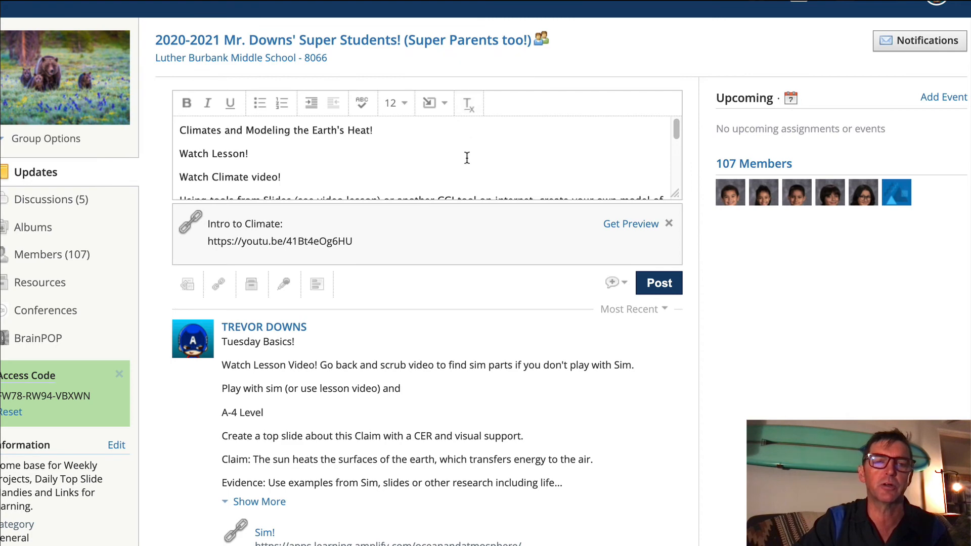
scroll(465, 156, down, 1)
scroll(377, 151, down, 2)
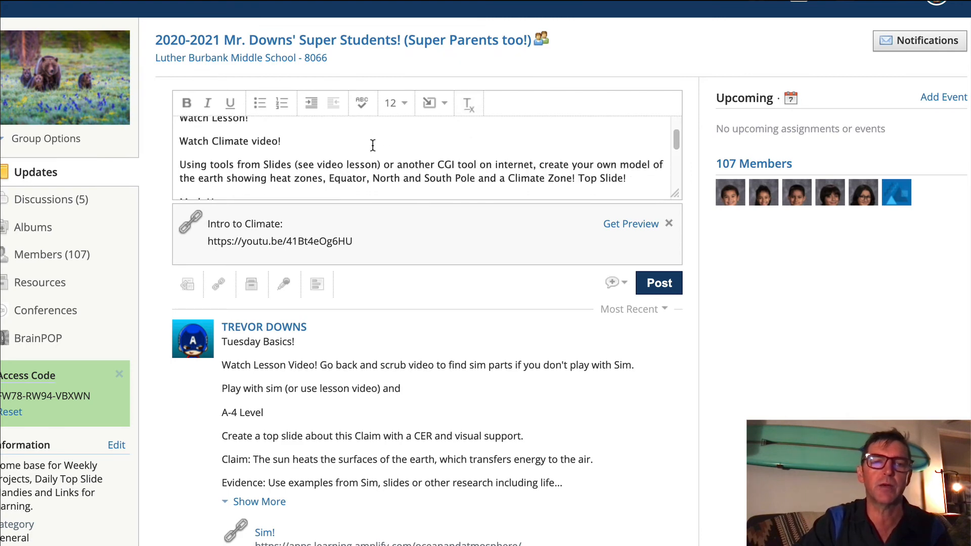
scroll(483, 133, down, 1)
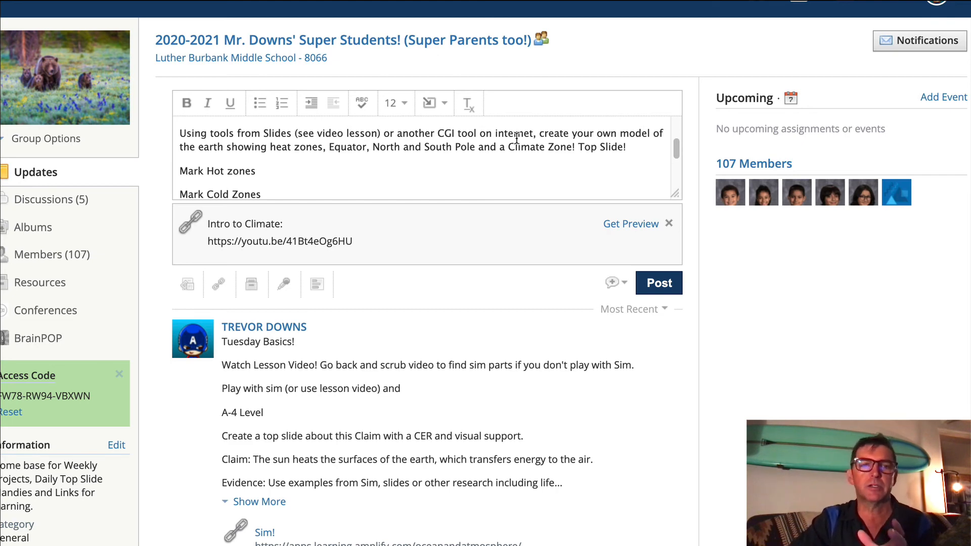
scroll(517, 142, down, 1)
scroll(520, 149, down, 2)
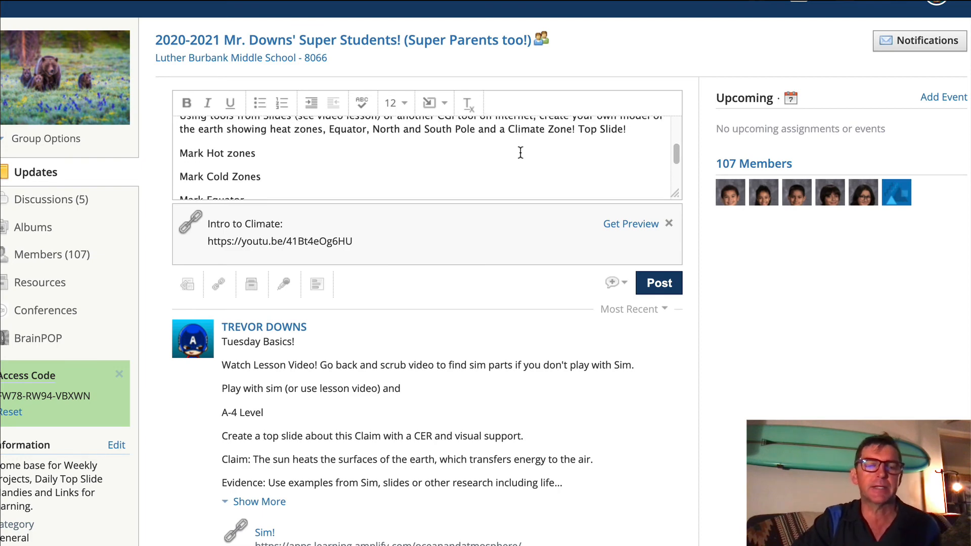
scroll(283, 177, down, 2)
scroll(284, 174, down, 7)
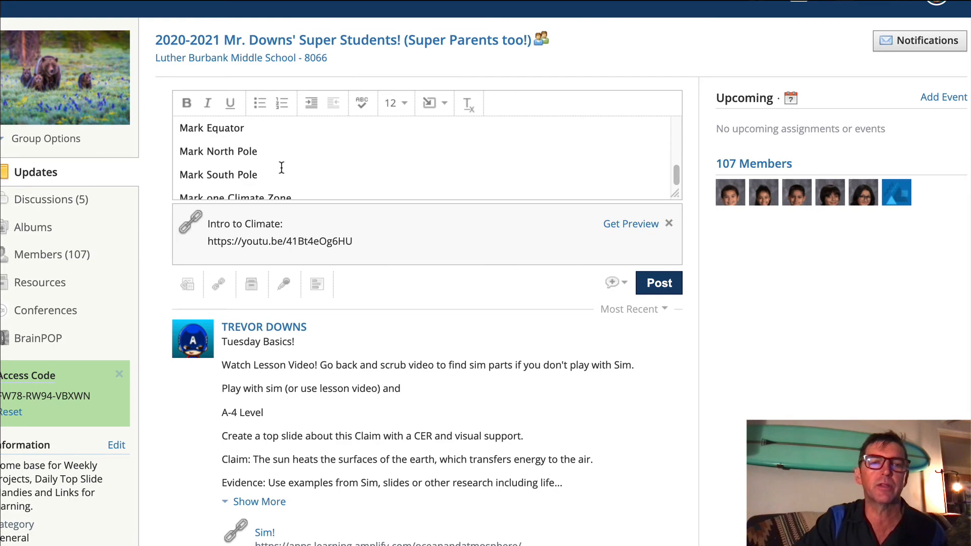
scroll(335, 151, down, 1)
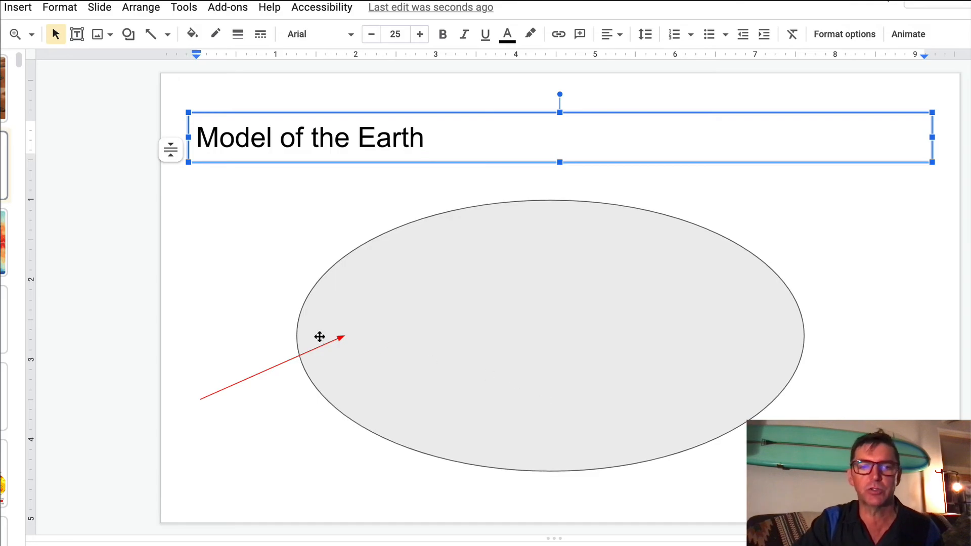
- Back on the Earth model slide, draw a straight horizontal line across the oval between its leftmost and rightmost connection points
click(152, 35)
click(167, 34)
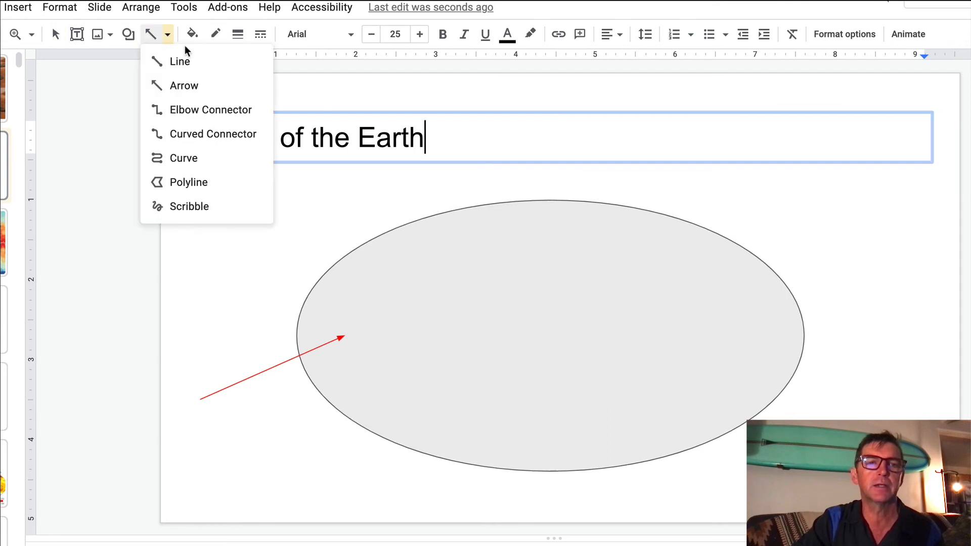
click(211, 65)
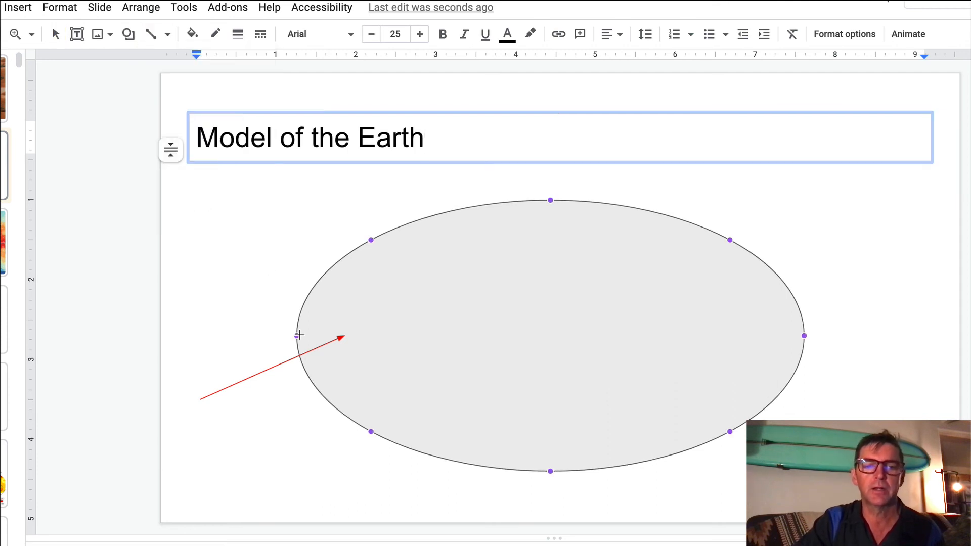
drag(298, 335, 809, 337)
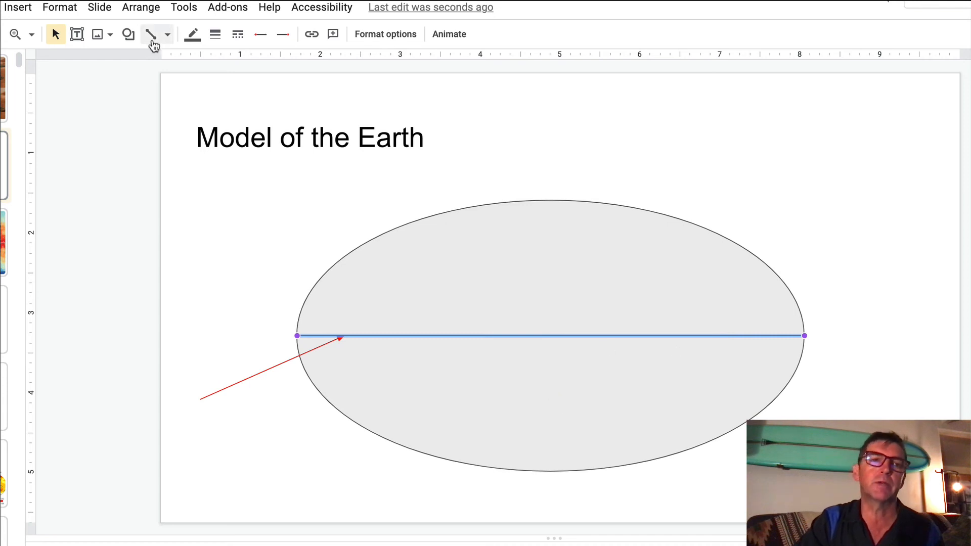
- Add a chord shape with its cut edge adjusted to roughly 45 degrees, placed partly beyond the slide's upper-right corner
click(128, 34)
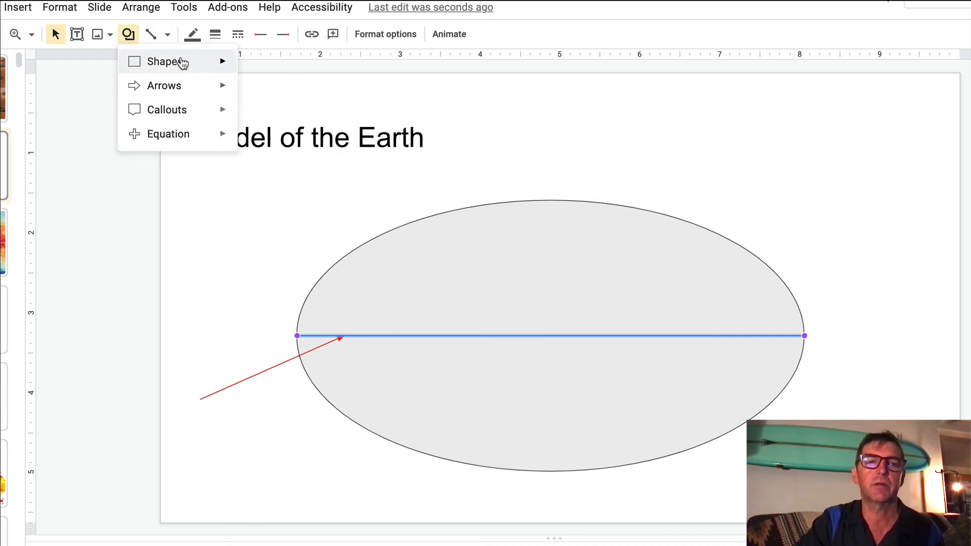
mouse_move(212, 62)
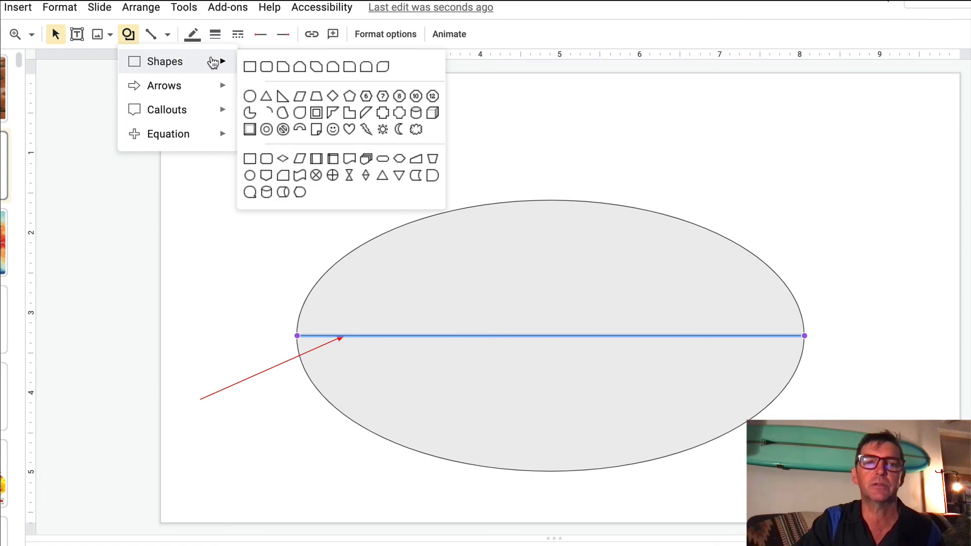
click(284, 113)
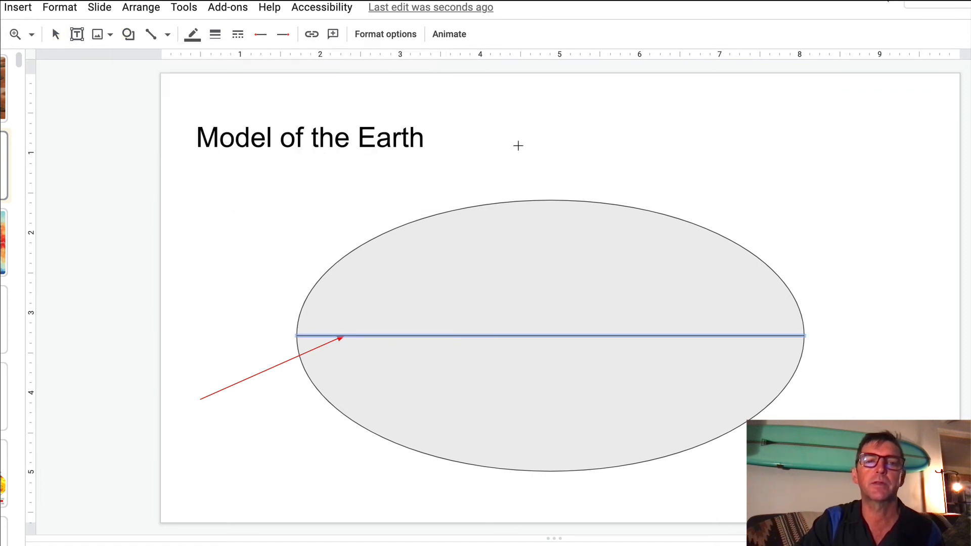
drag(832, 93, 956, 191)
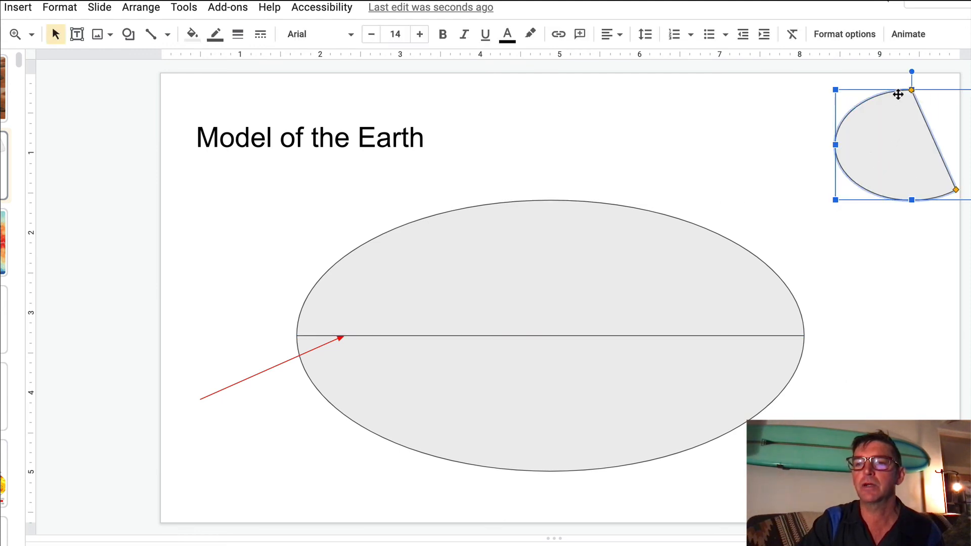
drag(910, 90, 866, 101)
drag(905, 173, 964, 104)
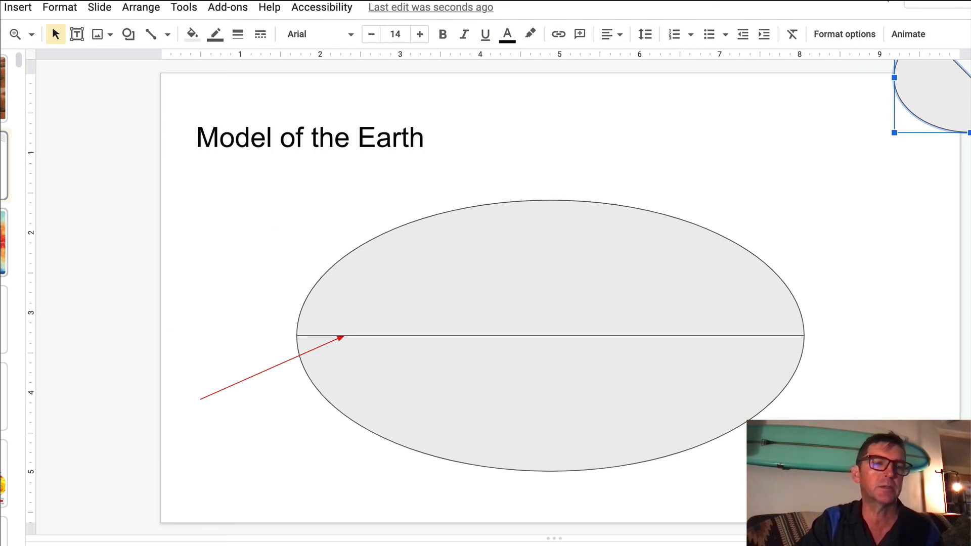
- Open the slide defining climate and look further down the slide list
click(3, 242)
scroll(8, 344, down, 4)
click(4, 288)
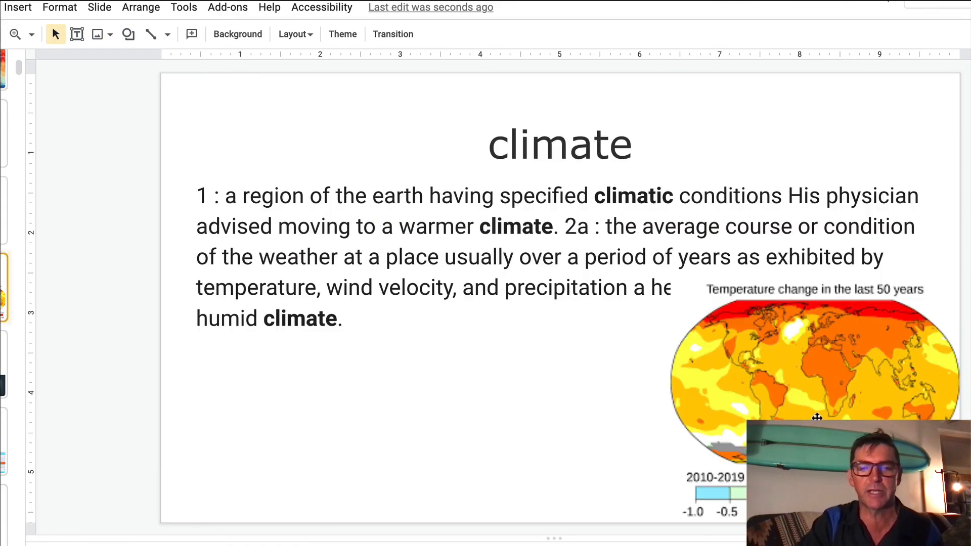
scroll(5, 303, down, 5)
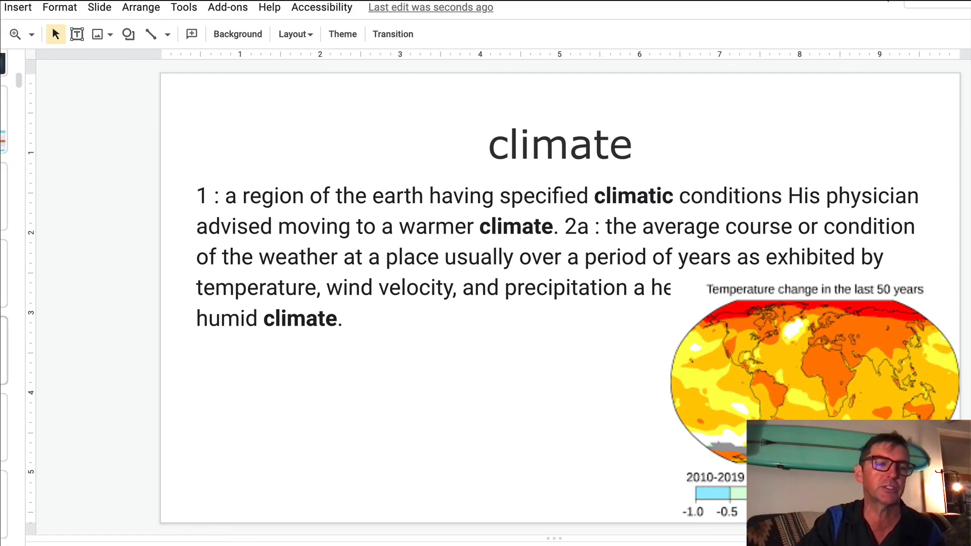
- Look further down the slide list and open the slide comparing the Global Air Temperature and Incoming Energy from the Sun maps
scroll(5, 303, down, 8)
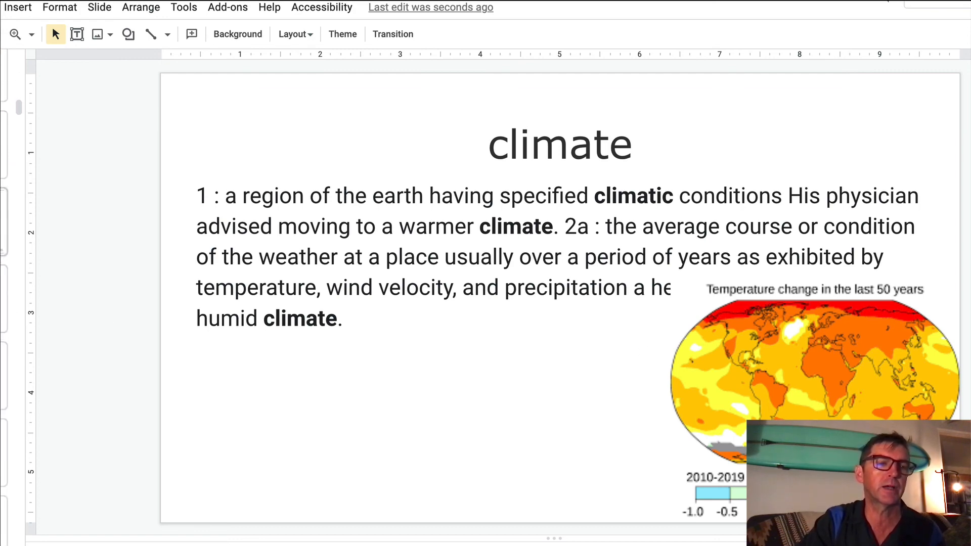
scroll(5, 304, down, 10)
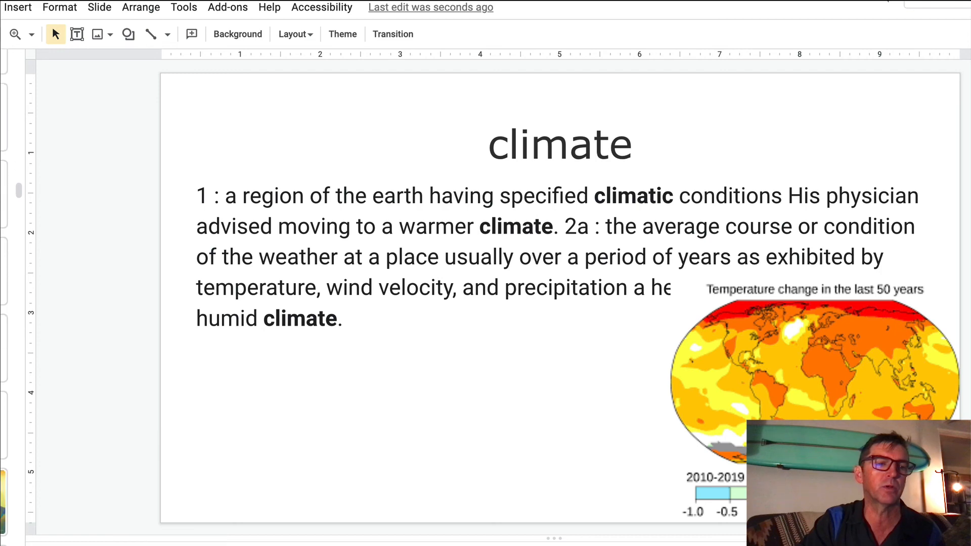
scroll(5, 303, down, 9)
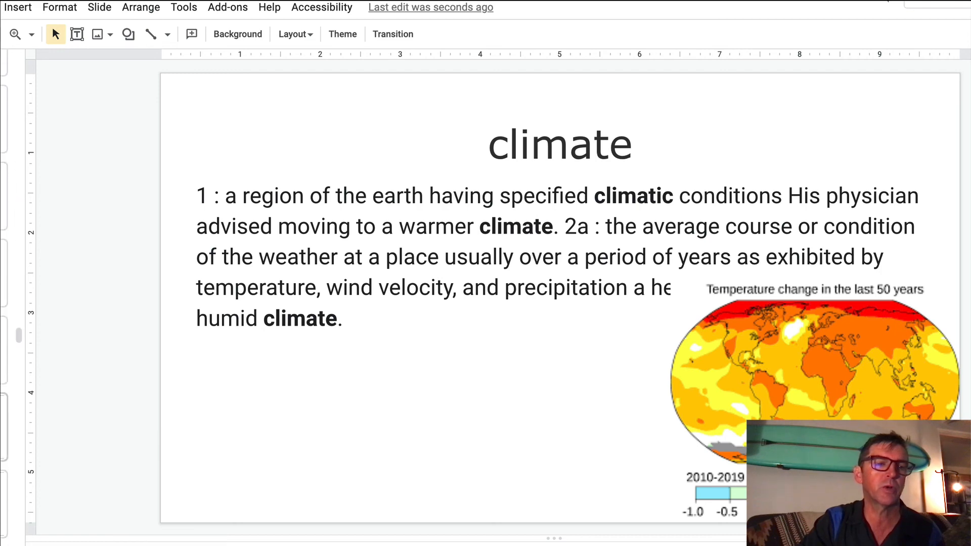
click(4, 225)
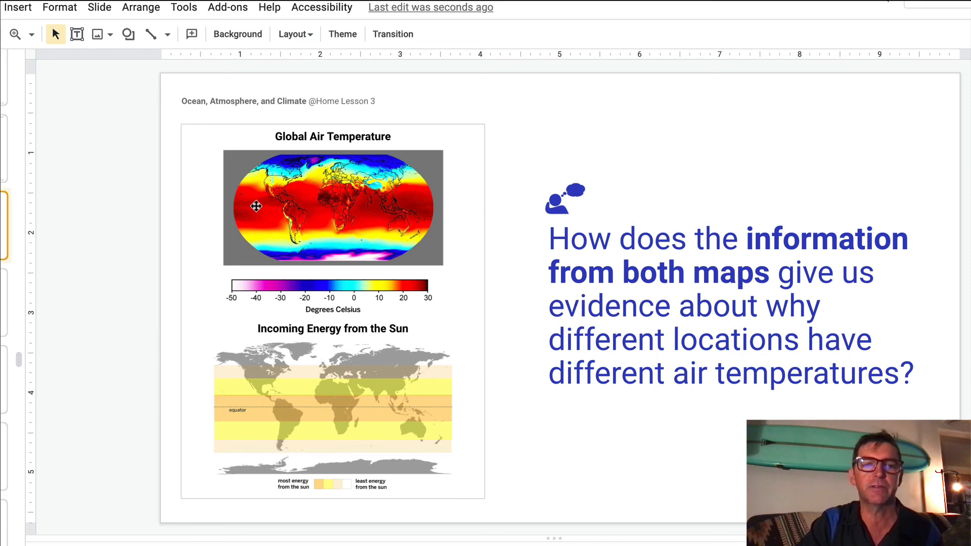
- Return to the Model of the Earth slide, add an hourglass-like Collate shape in the oval's lower-left part and make it narrower than tall
scroll(5, 273, up, 10)
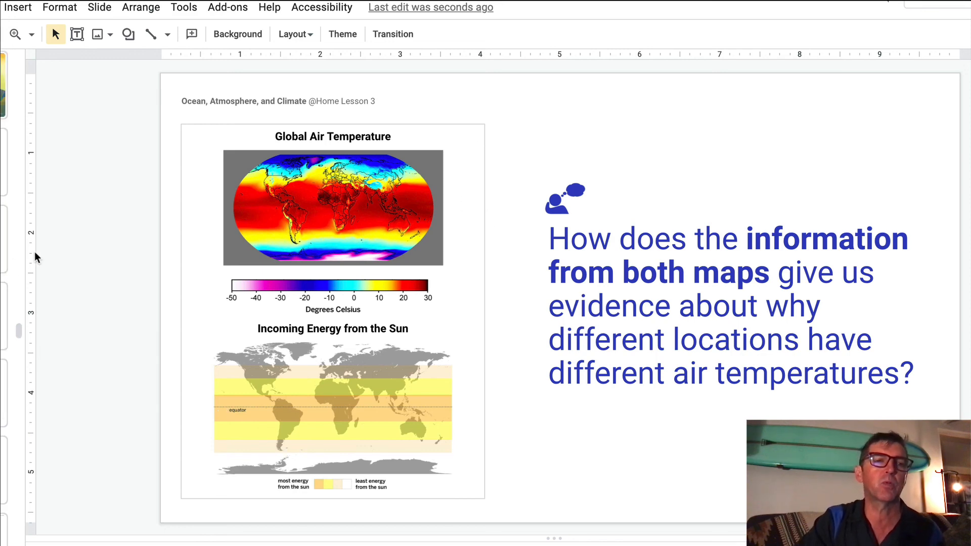
scroll(5, 273, up, 5)
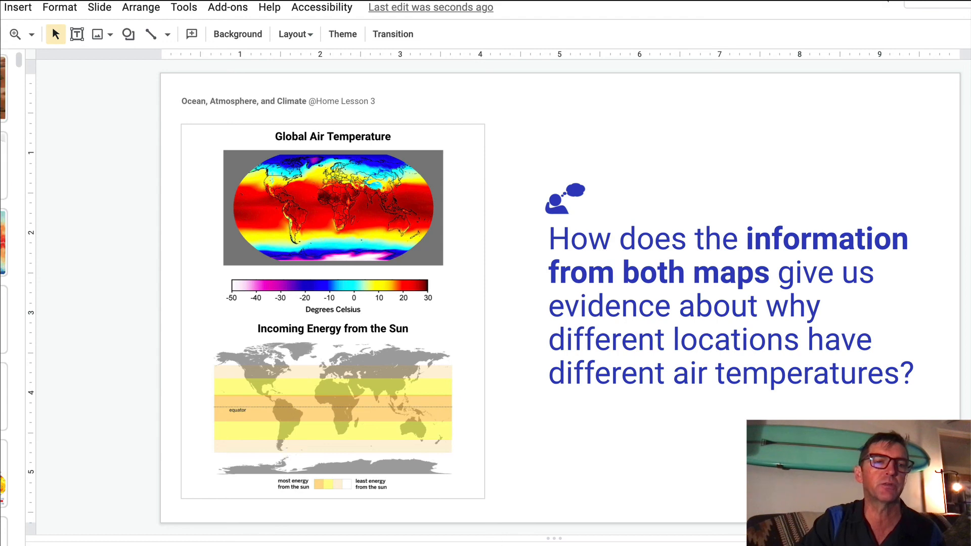
click(4, 166)
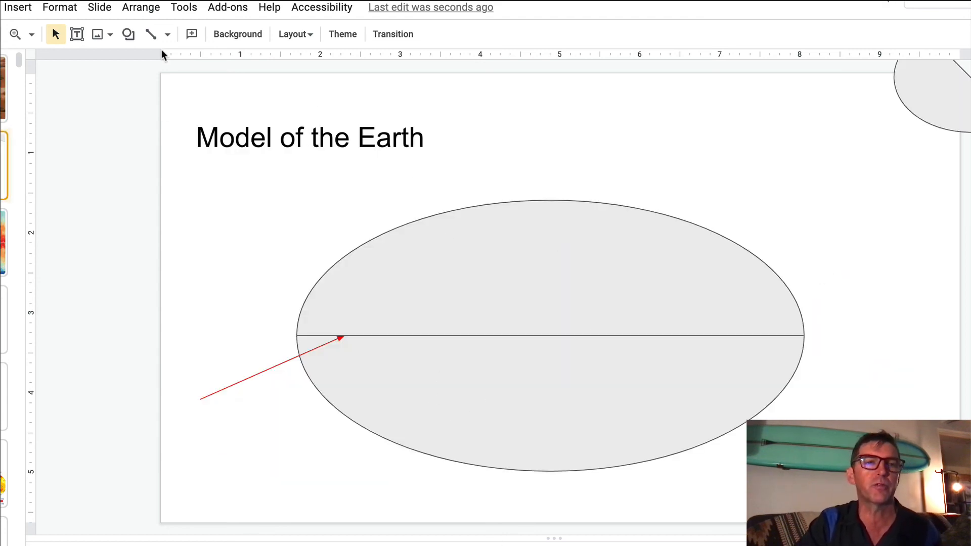
click(129, 34)
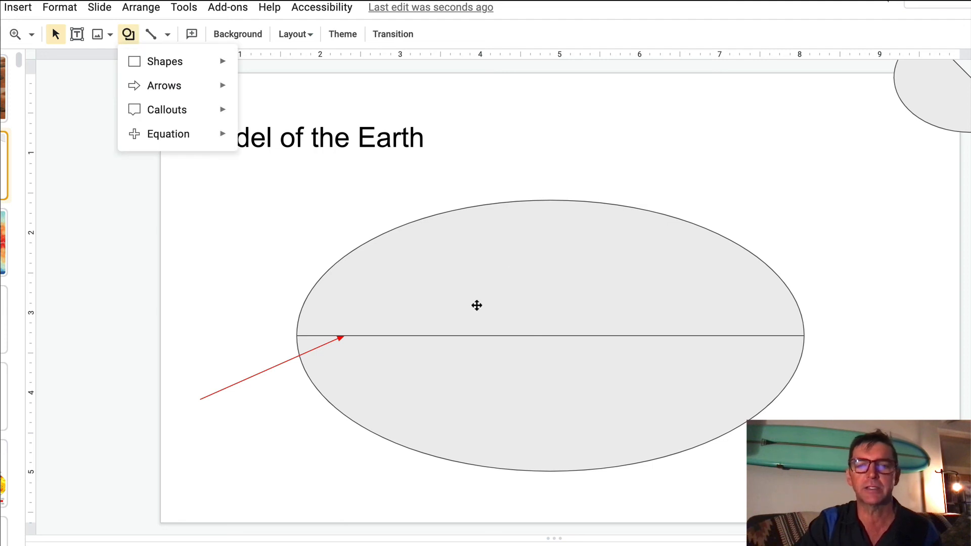
mouse_move(157, 61)
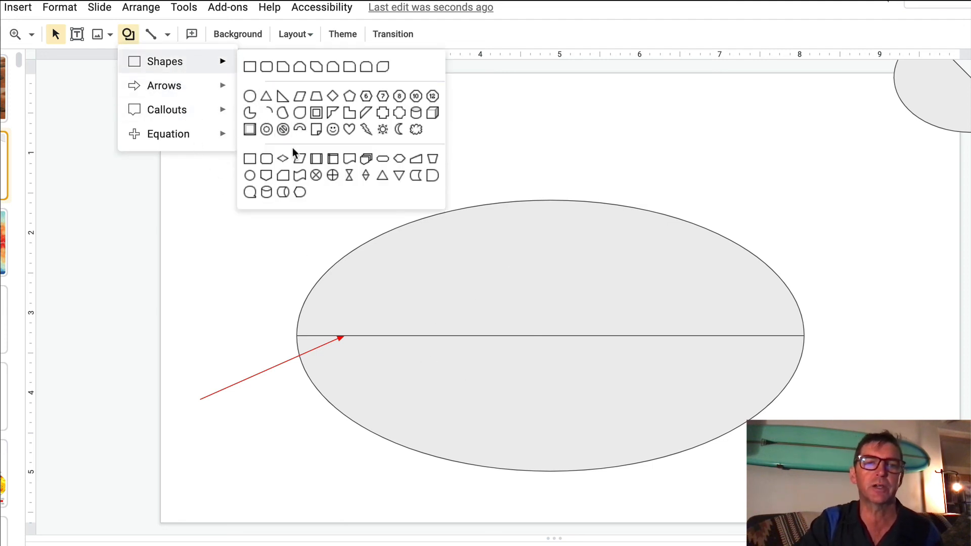
click(348, 178)
drag(391, 369, 463, 442)
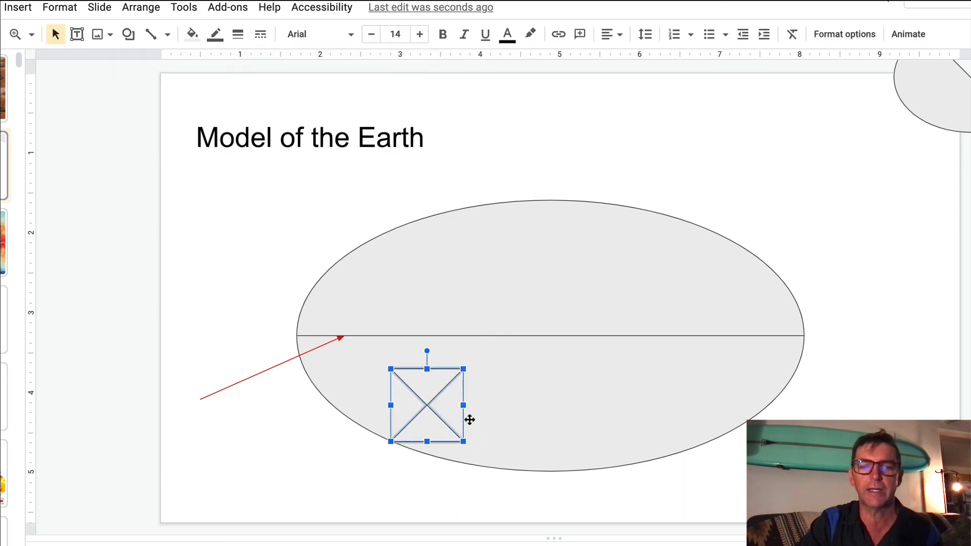
drag(462, 405, 444, 401)
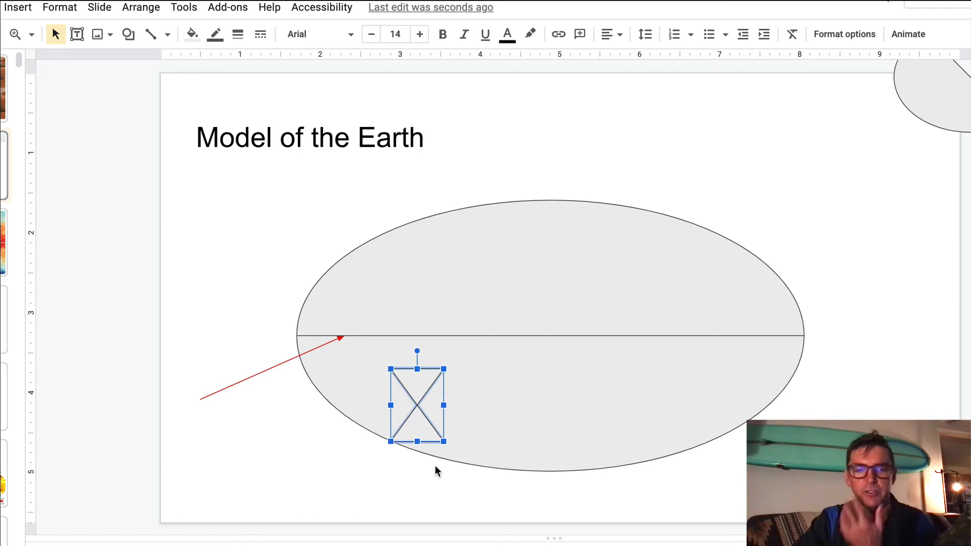
click(319, 442)
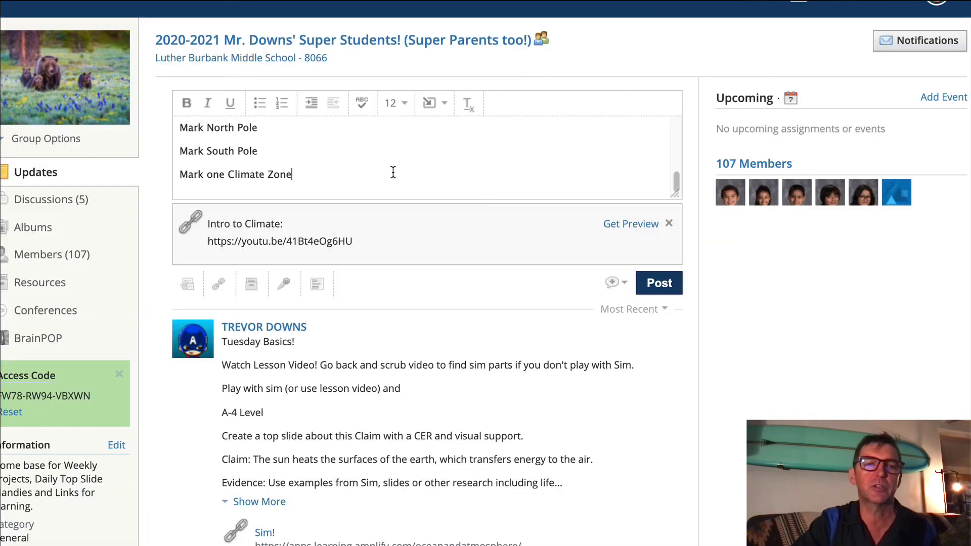
- On the class group page, review the drafted assignment's list of zones, equator and poles to mark
scroll(393, 172, up, 5)
scroll(408, 152, down, 10)
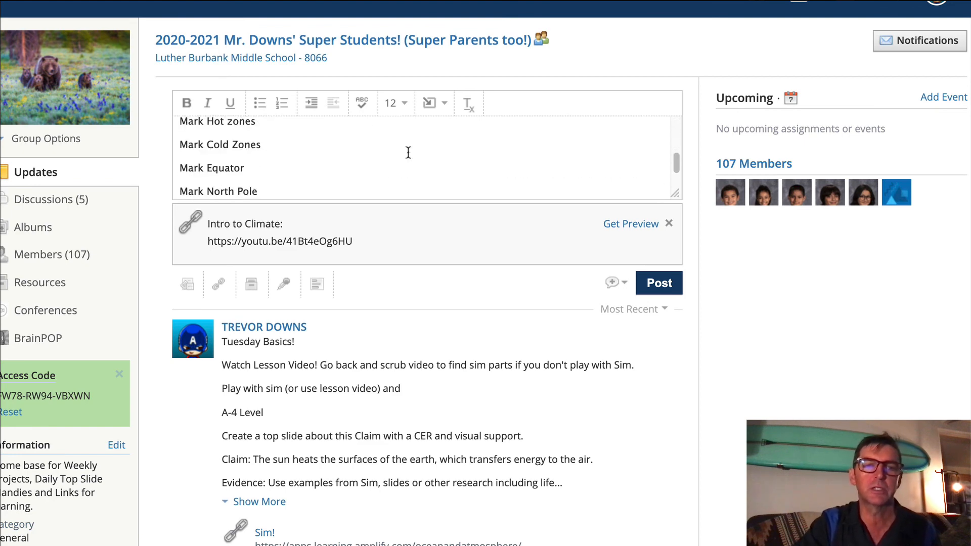
scroll(408, 186, up, 10)
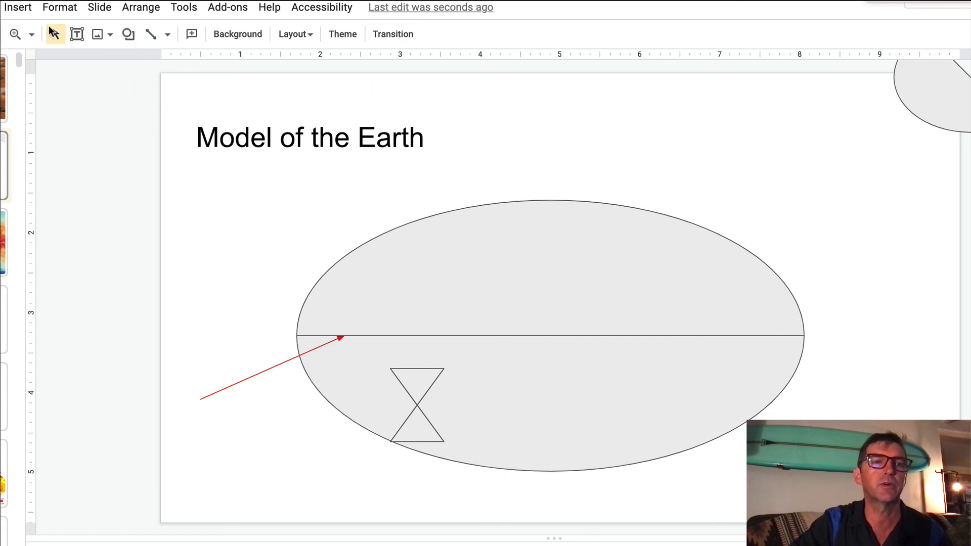
click(128, 34)
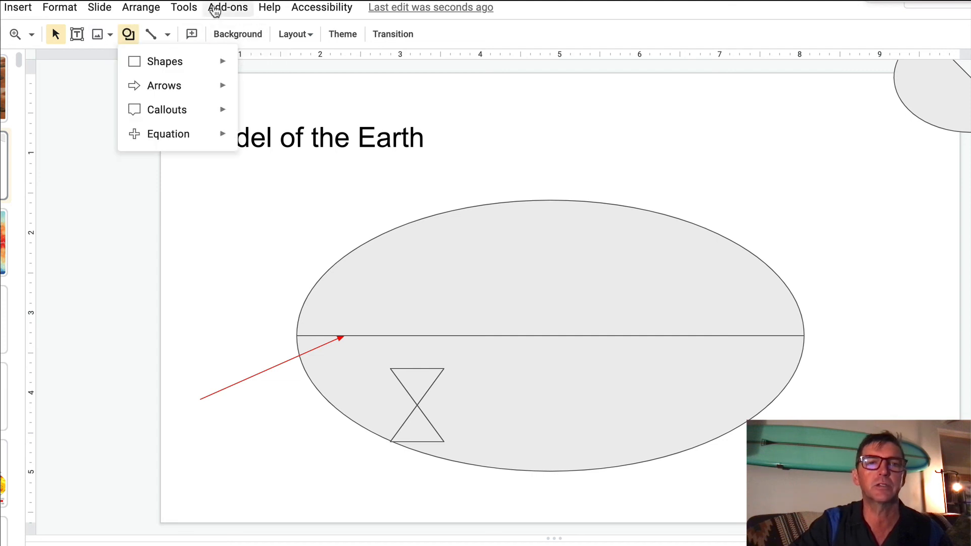
click(183, 7)
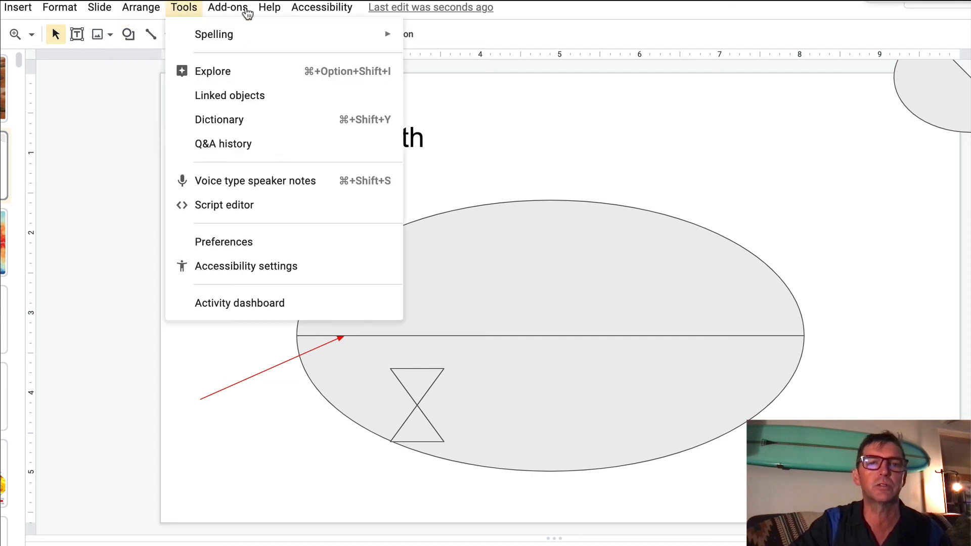
mouse_move(322, 7)
mouse_move(498, 129)
click(779, 144)
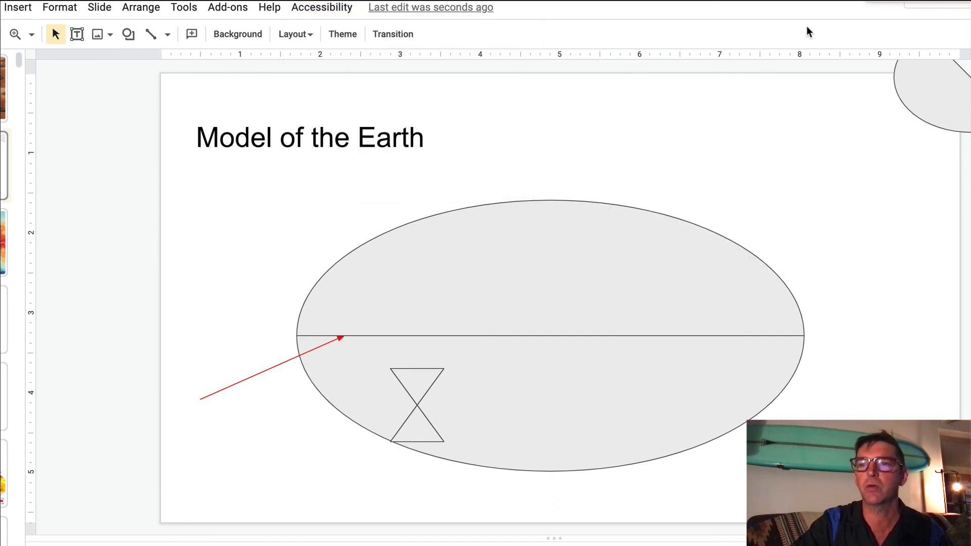
- Hide the menus for a larger slide view and move the chord shape inward and slightly down from the slide's upper-right corner
key(ctrl+shift+f)
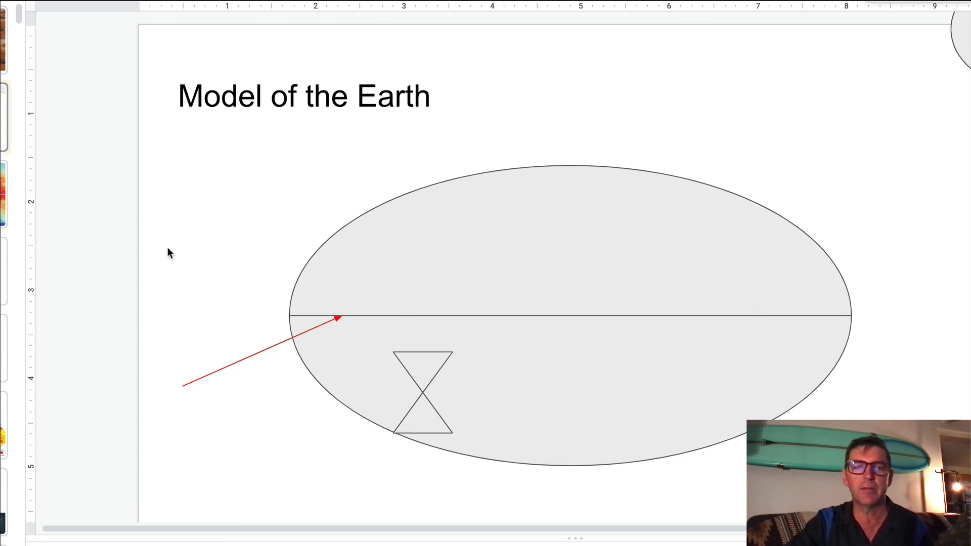
click(962, 45)
drag(955, 33, 839, 71)
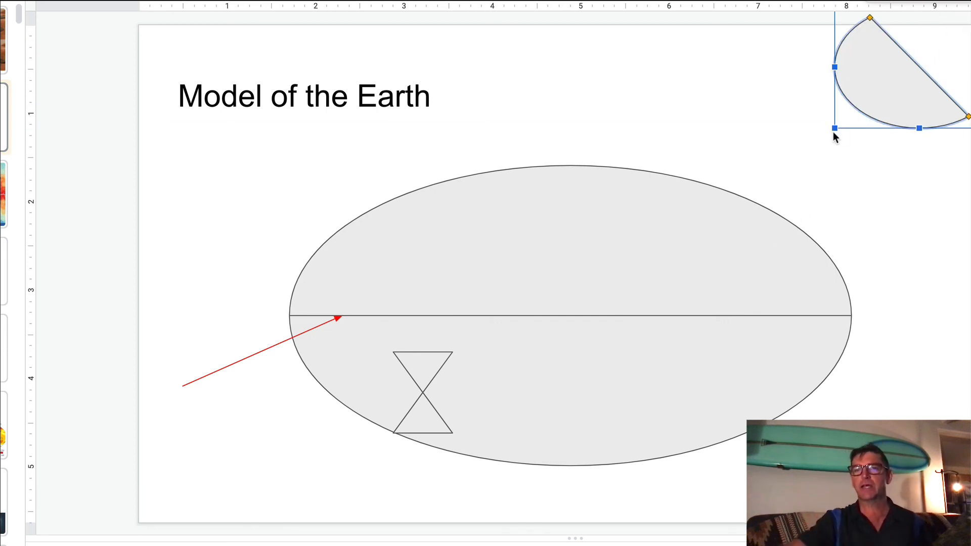
click(787, 1)
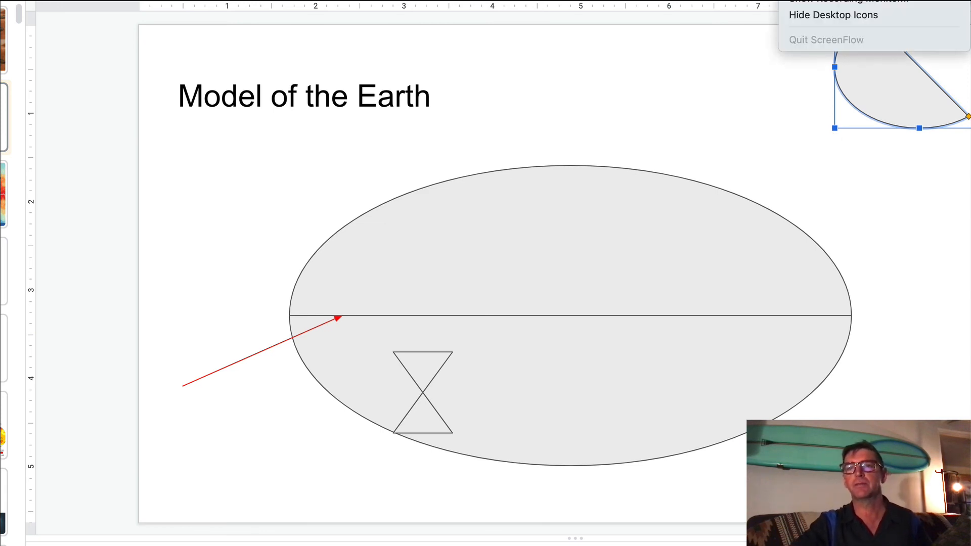